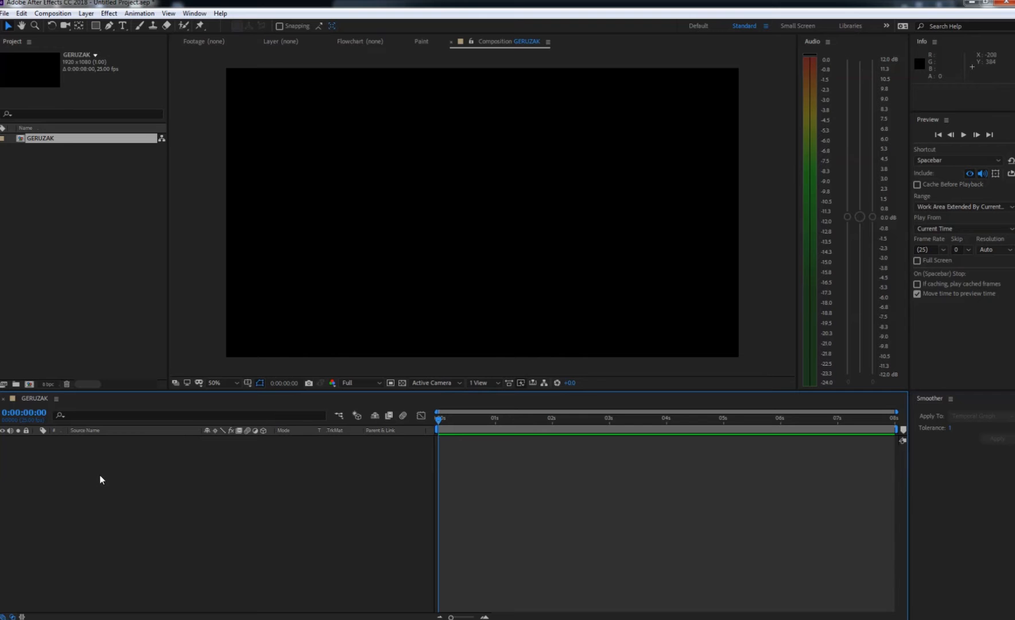
Create a white (FFFFFF) solid layer named TXURIA at composition size in the GERUZAK composition.
mouse_move(143, 486)
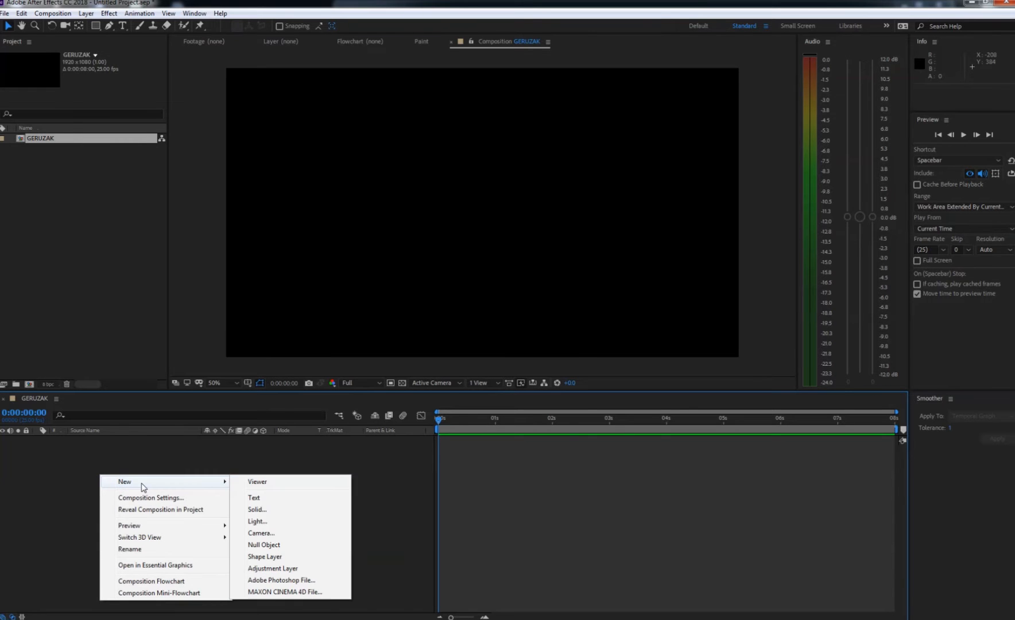
click(257, 509)
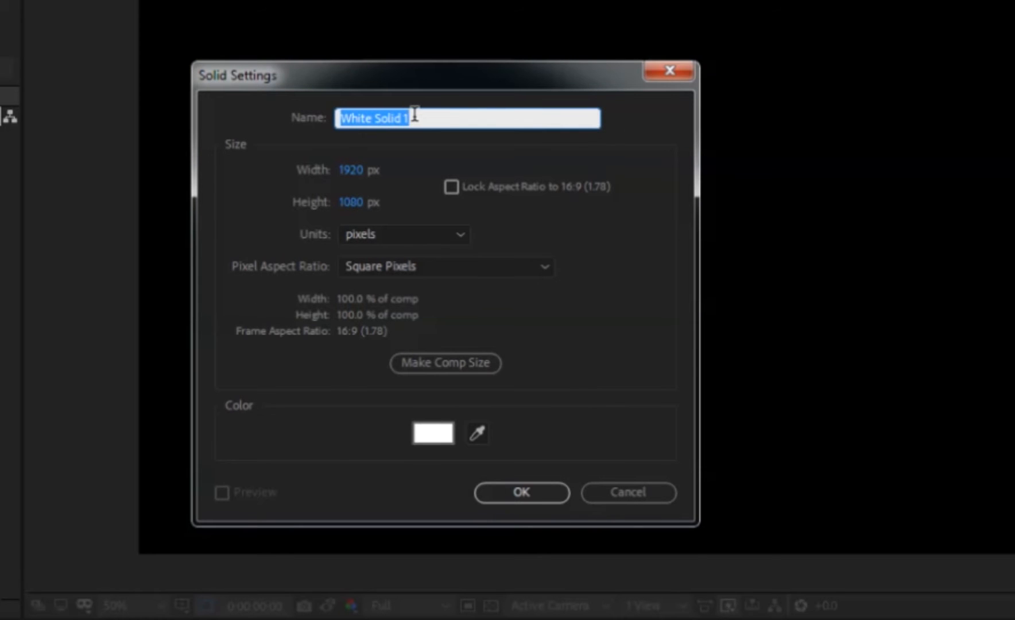
text(TXURIA)
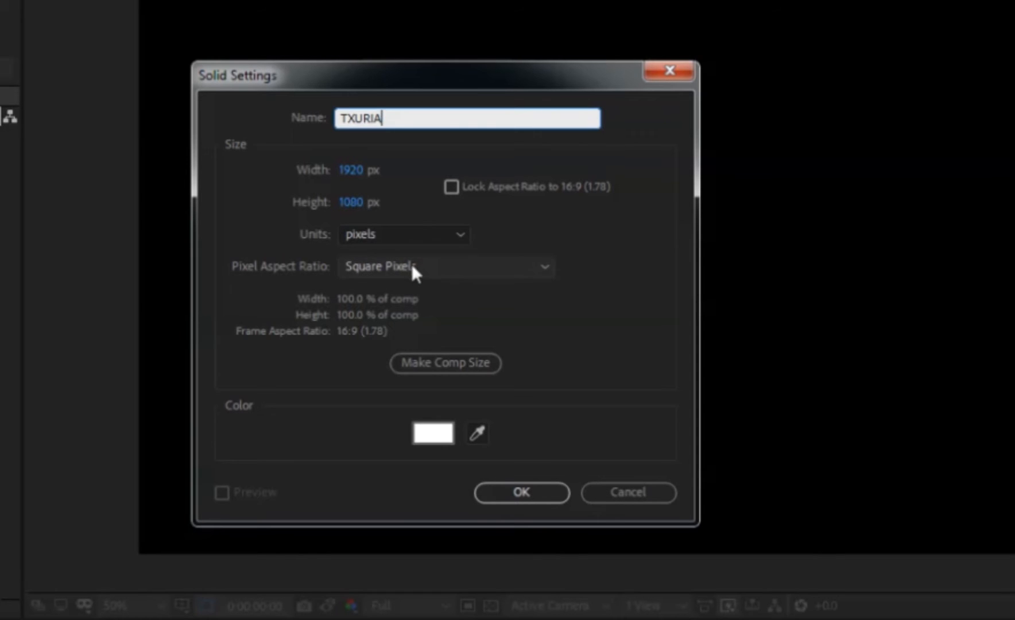
click(434, 359)
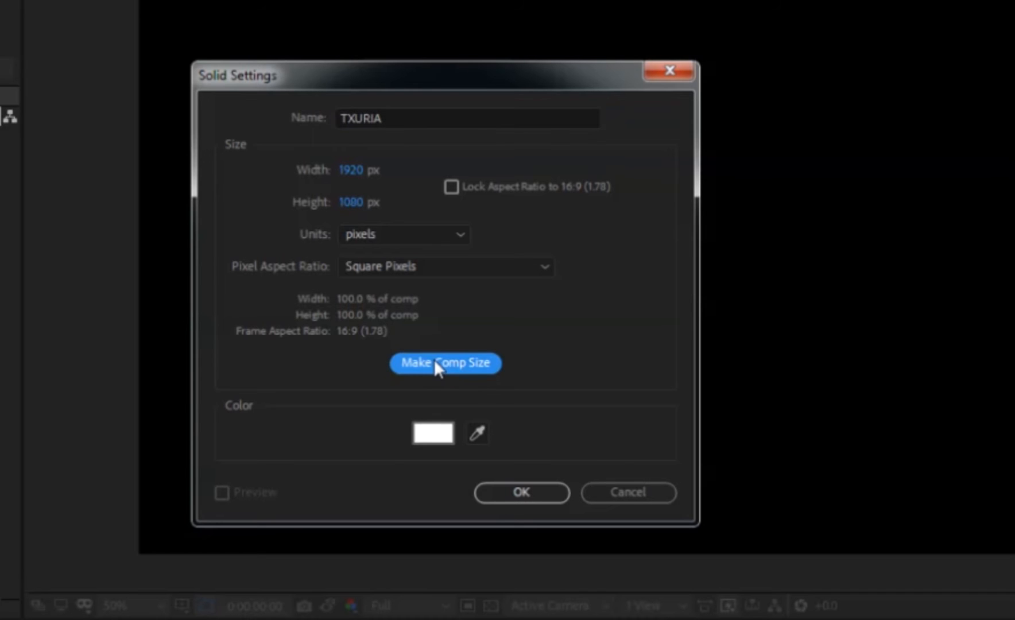
click(430, 434)
drag(215, 265, 23, 117)
click(527, 150)
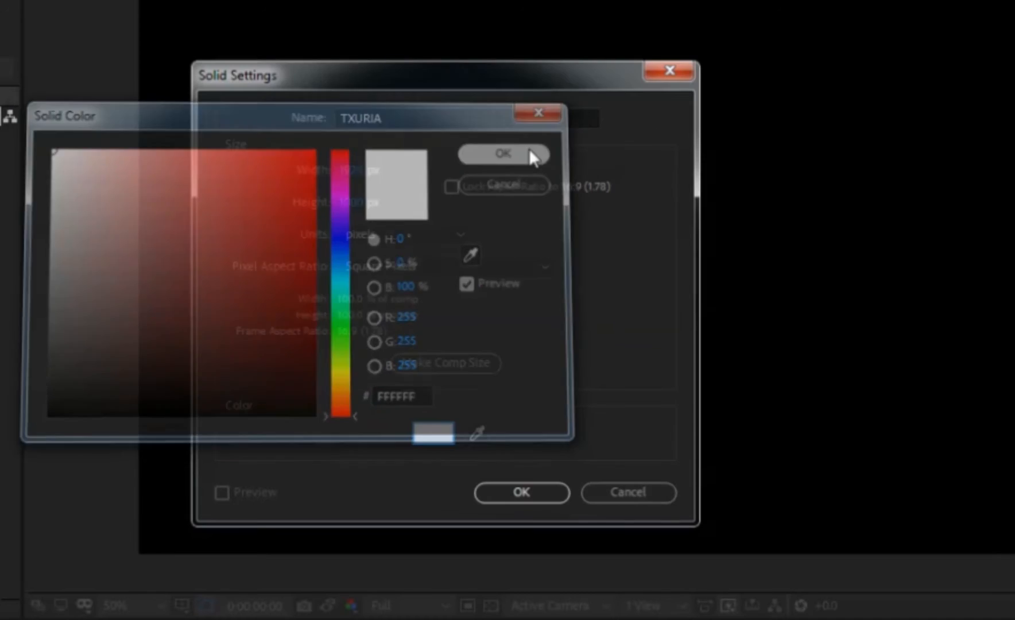
click(530, 497)
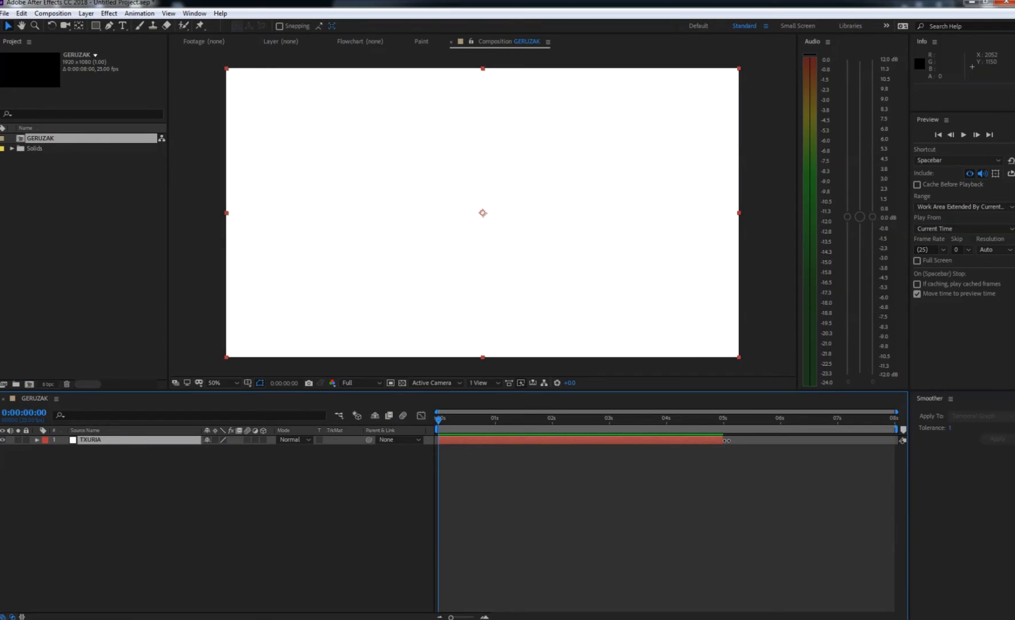
Extend the TXURIA layer's out point to the end of the composition.
drag(726, 441, 898, 439)
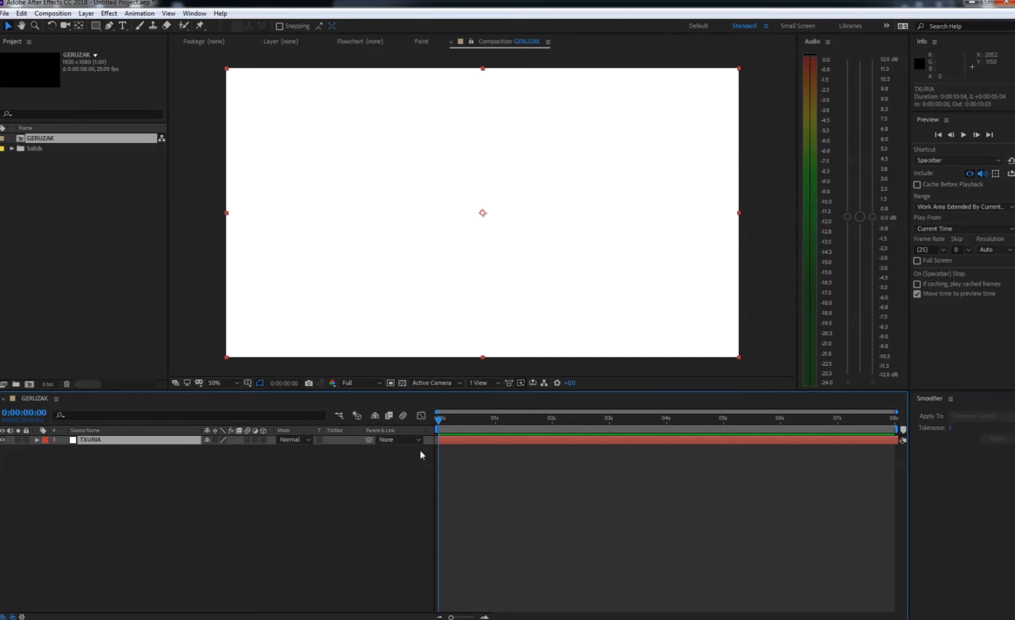
drag(438, 440, 375, 440)
key(ctrl+z)
Import SAFETY LAST.psd as a composition with layer styles merged into footage, and open the SAFETY LAST composition.
right_click(83, 183)
mouse_move(110, 230)
click(250, 234)
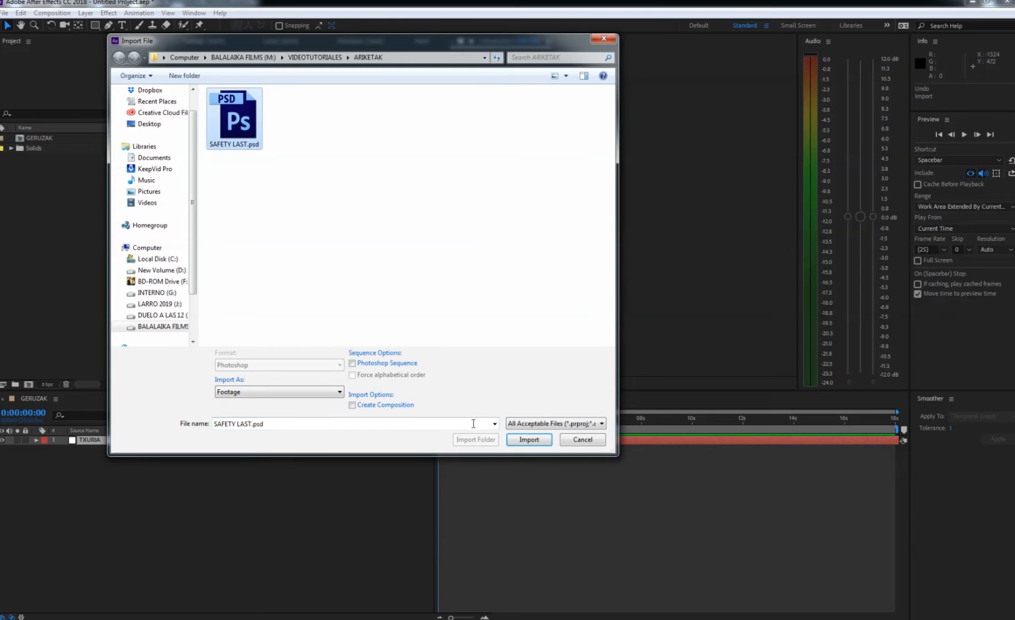
click(529, 439)
click(445, 159)
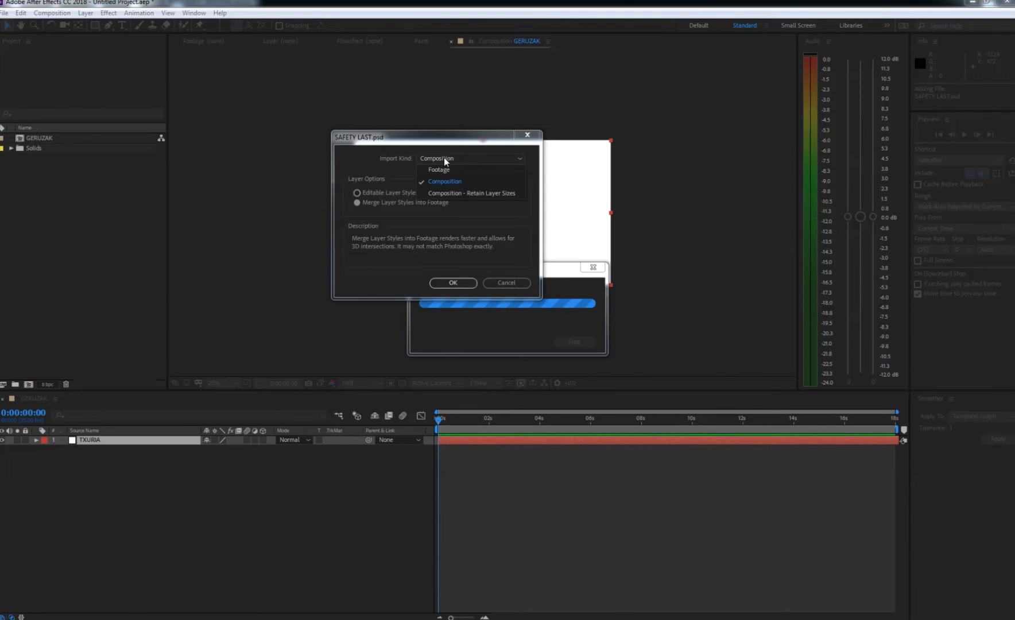
click(446, 182)
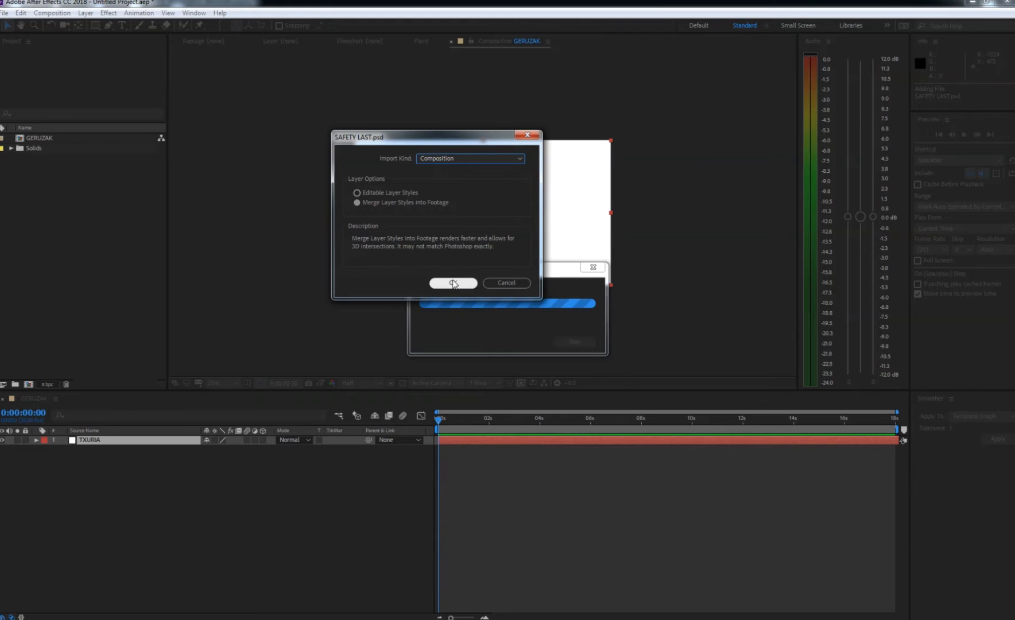
click(453, 284)
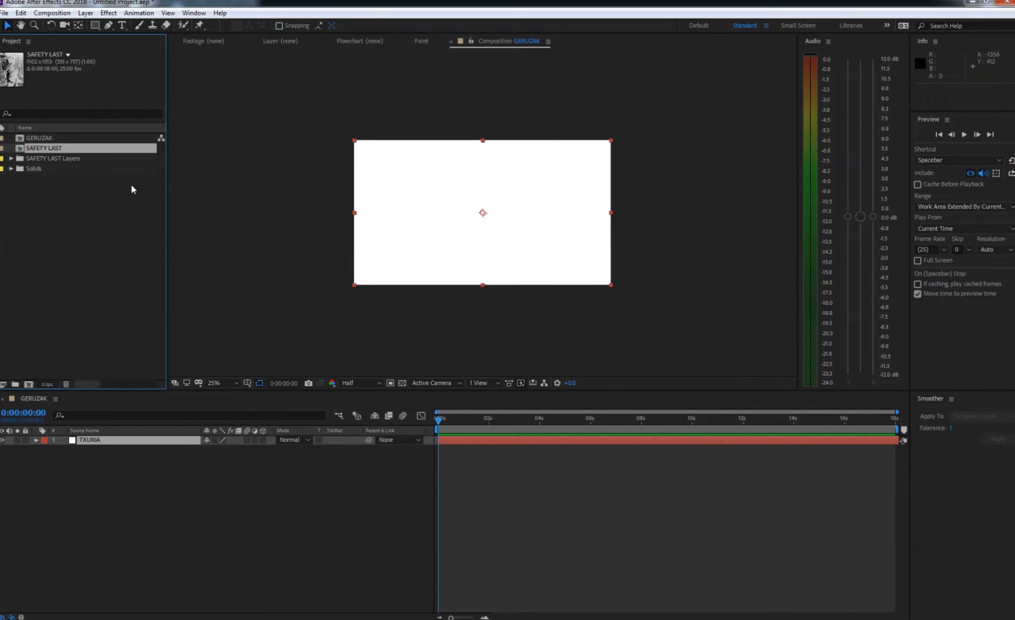
double_click(40, 149)
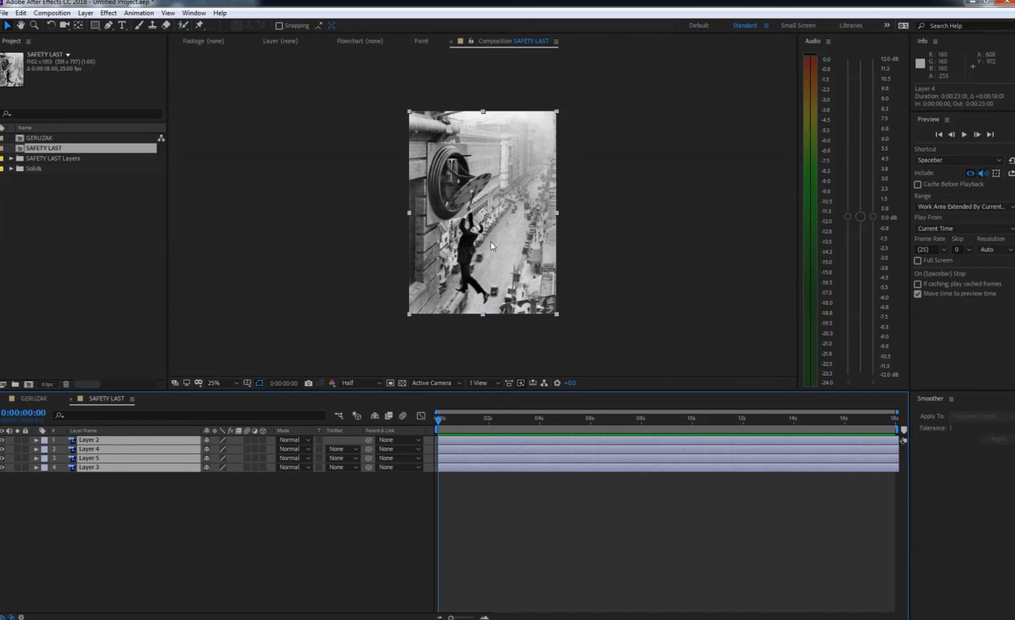
Examine the SAFETY LAST image up close, including the hanging man, the clock and the street.
key(period)
key(h)
drag(499, 284, 498, 207)
scroll(498, 212, up, 1)
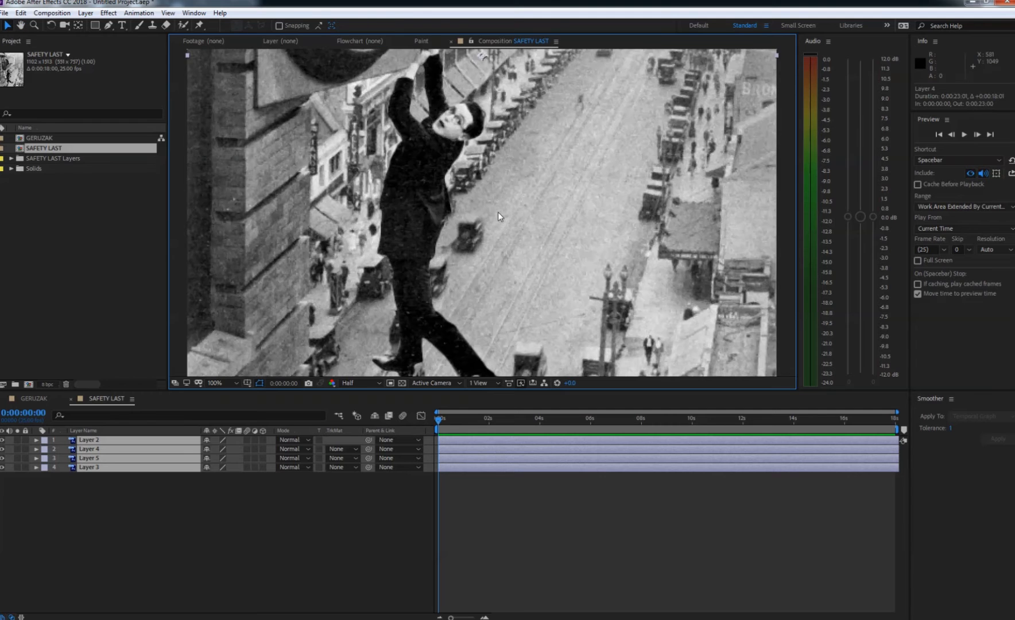
key(h)
drag(505, 182, 558, 265)
key(v)
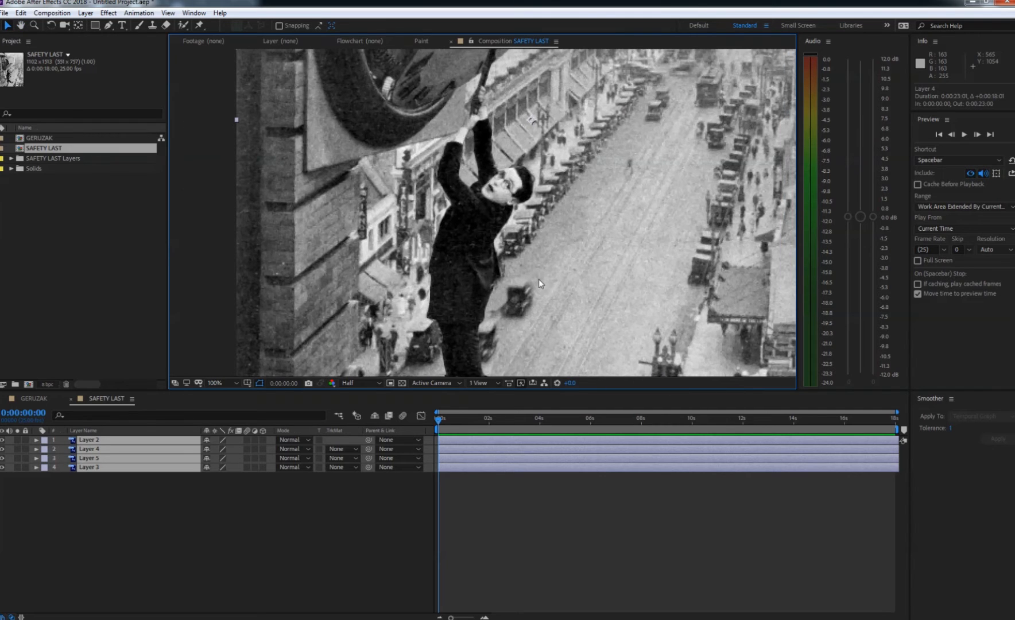
key(comma)
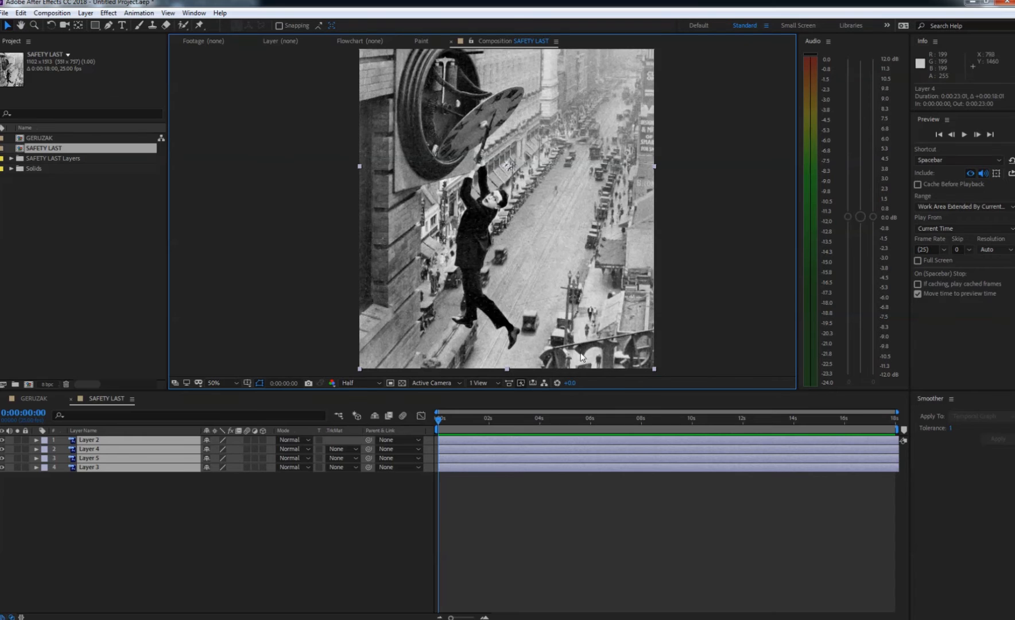
click(499, 520)
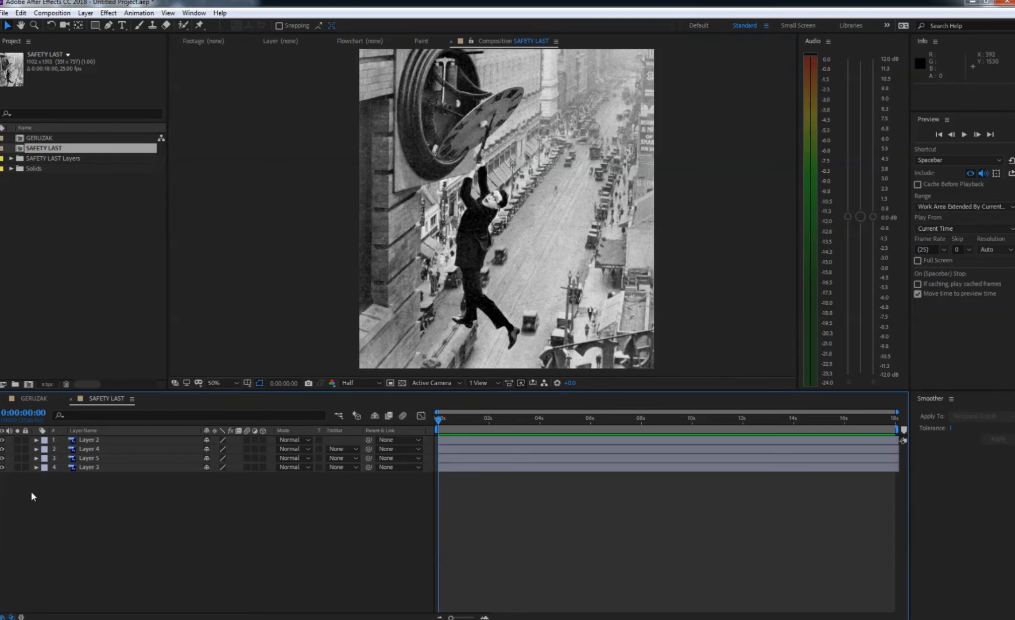
Hide and show the SAFETY LAST layers to check which part of the image each one holds.
click(2, 439)
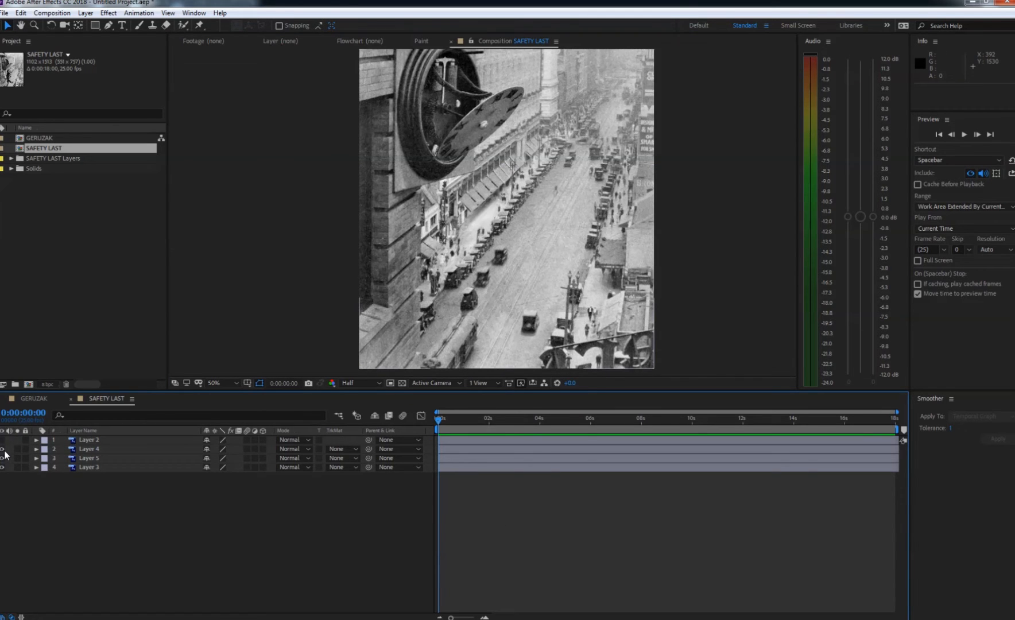
click(3, 438)
click(3, 447)
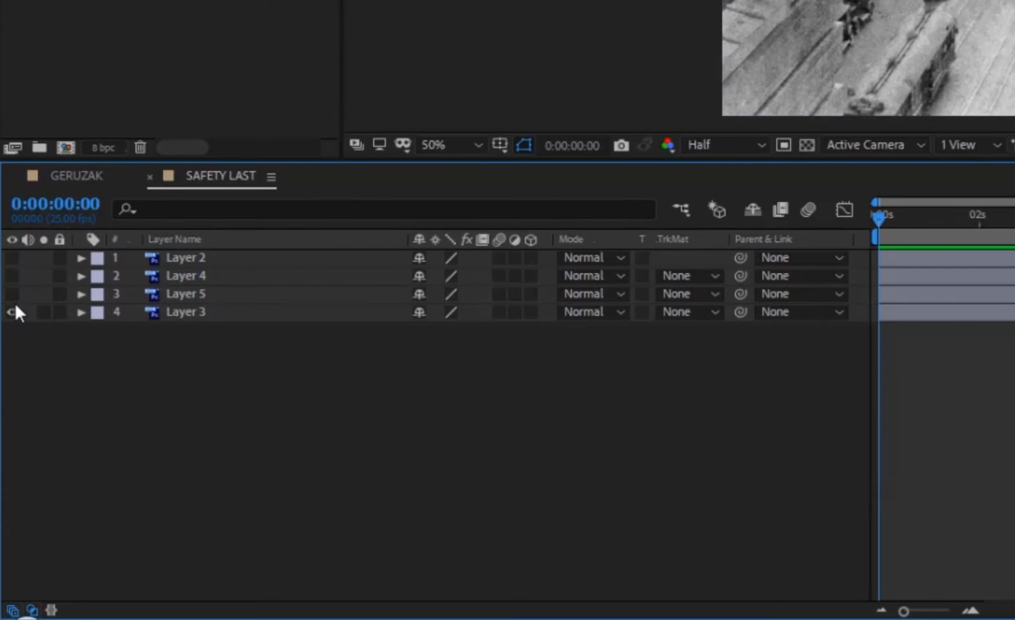
click(12, 313)
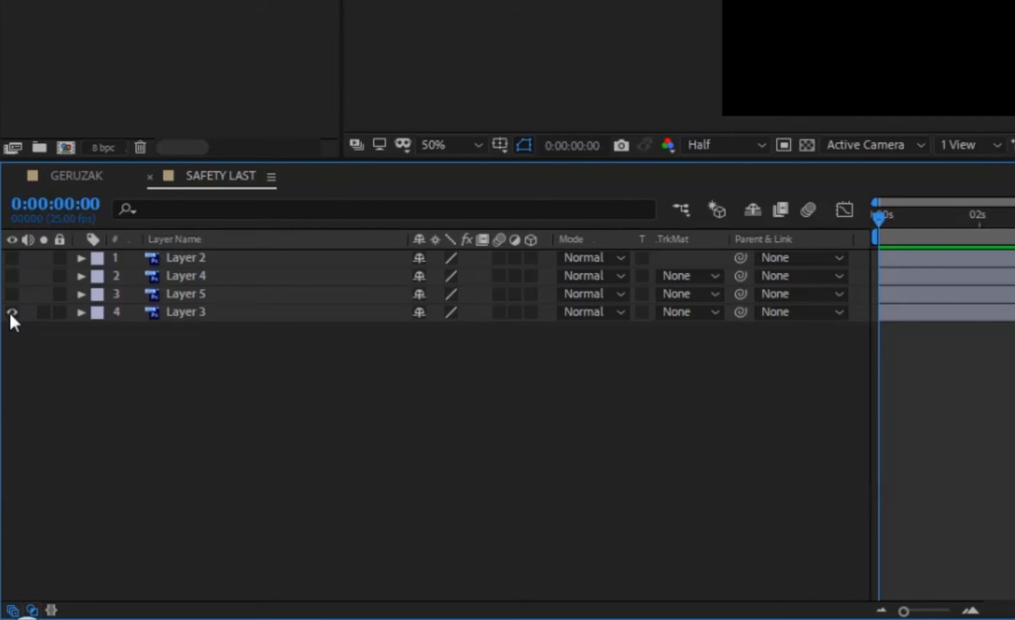
drag(11, 312, 12, 295)
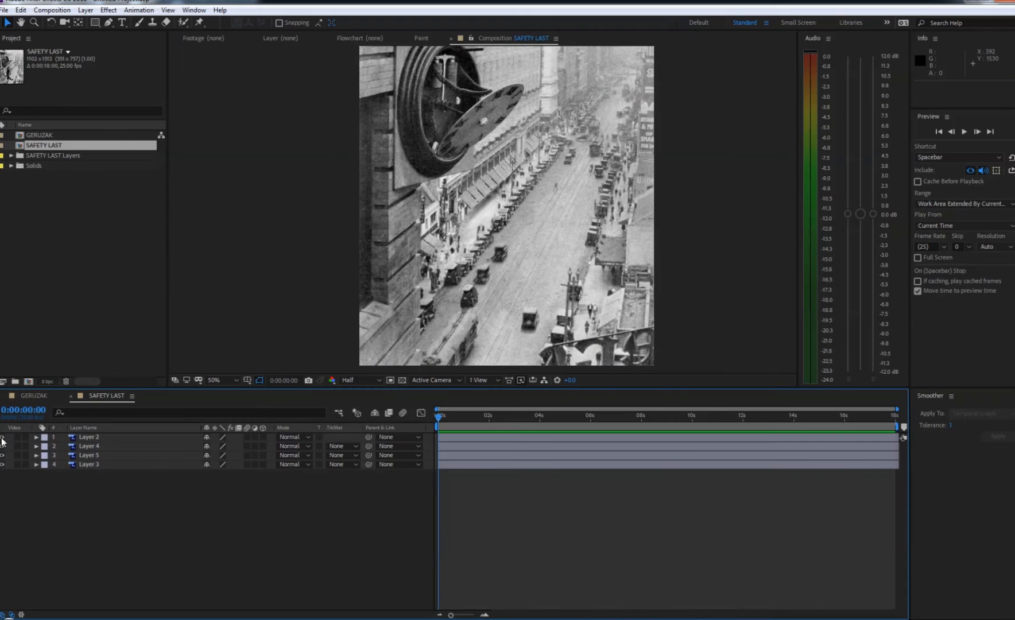
mouse_move(3, 444)
mouse_down()
mouse_move(2, 465)
mouse_move(3, 446)
mouse_up()
click(3, 446)
click(3, 437)
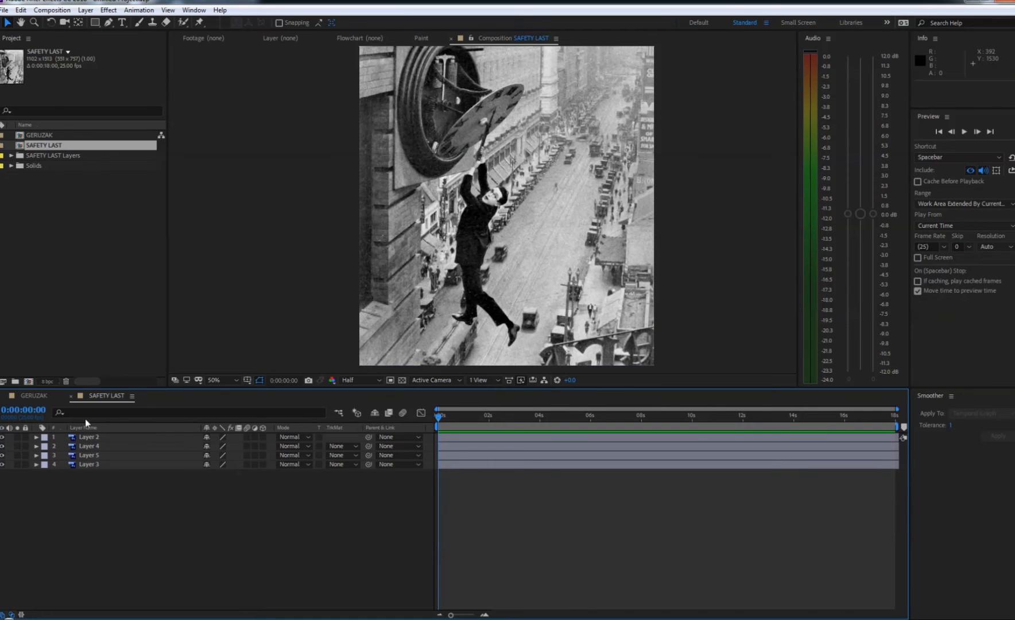
Expand Layer 2's Transform properties and set the layer's label colour to Fuchsia.
click(104, 437)
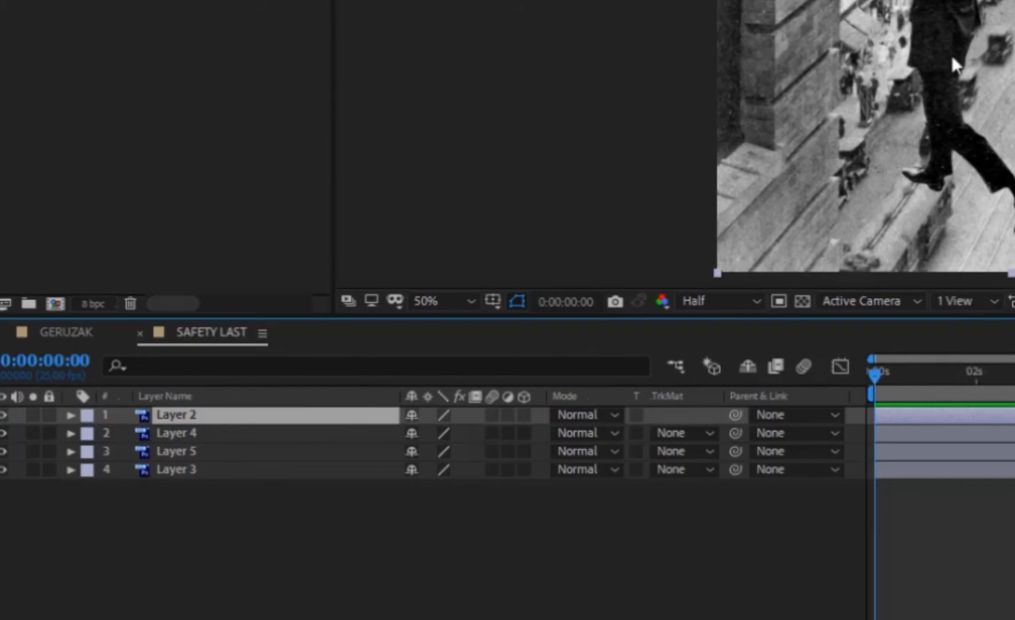
click(66, 415)
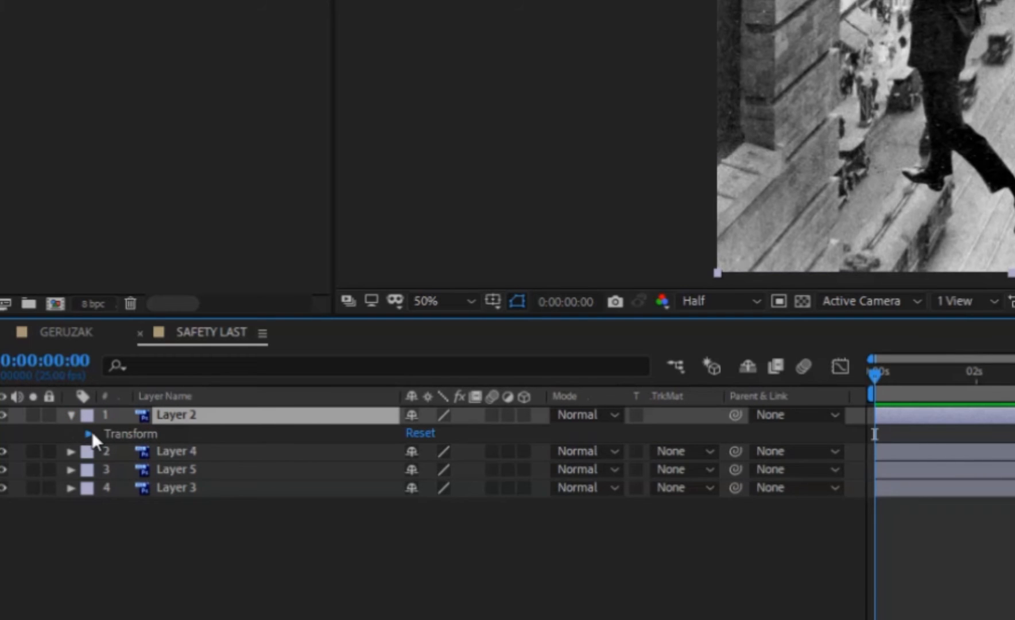
click(88, 433)
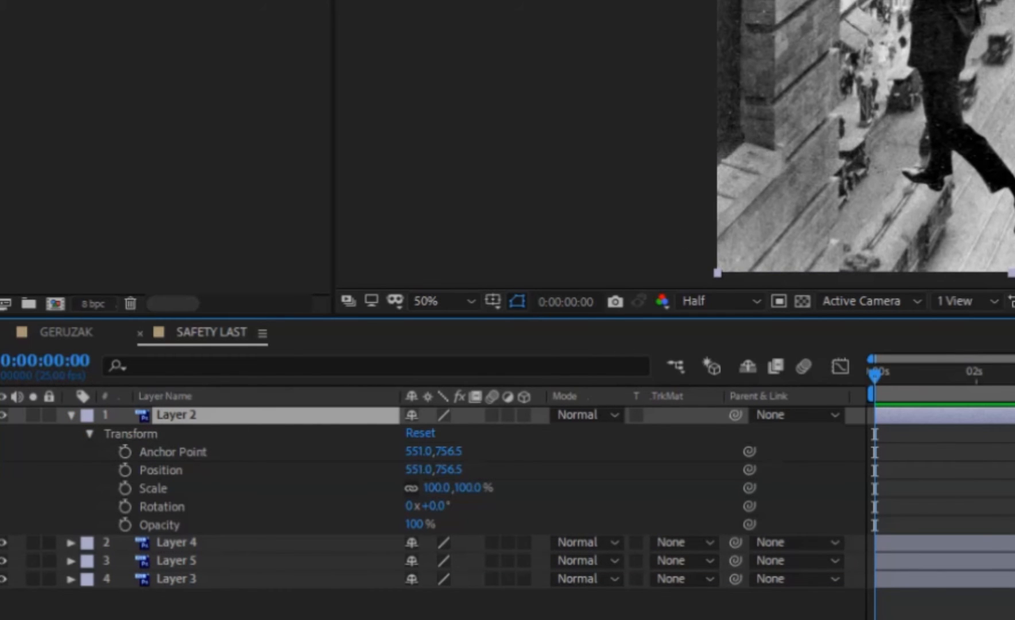
scroll(939, 217, up, 4)
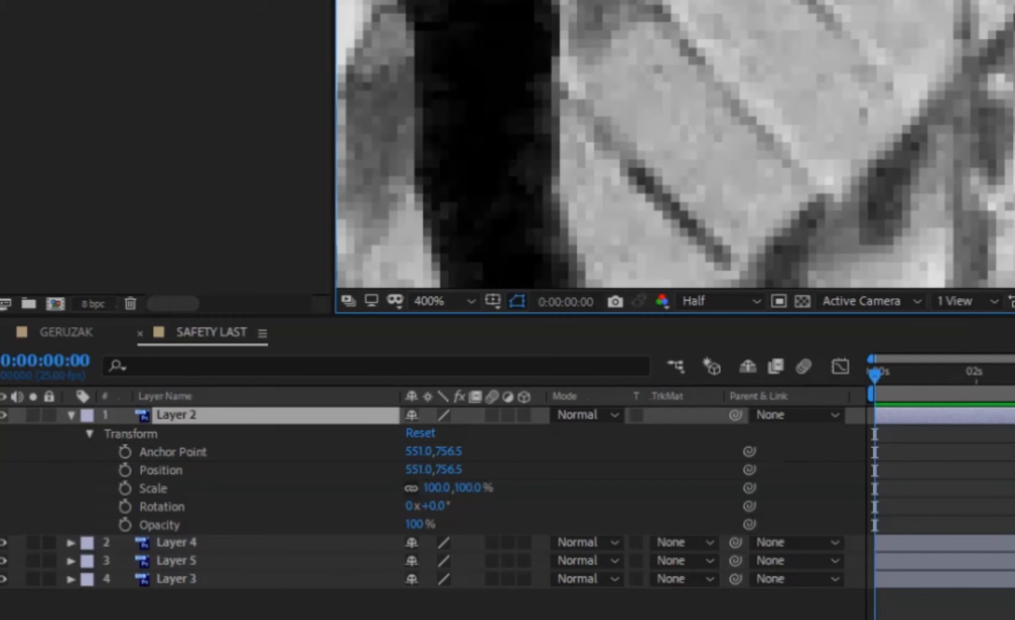
click(87, 414)
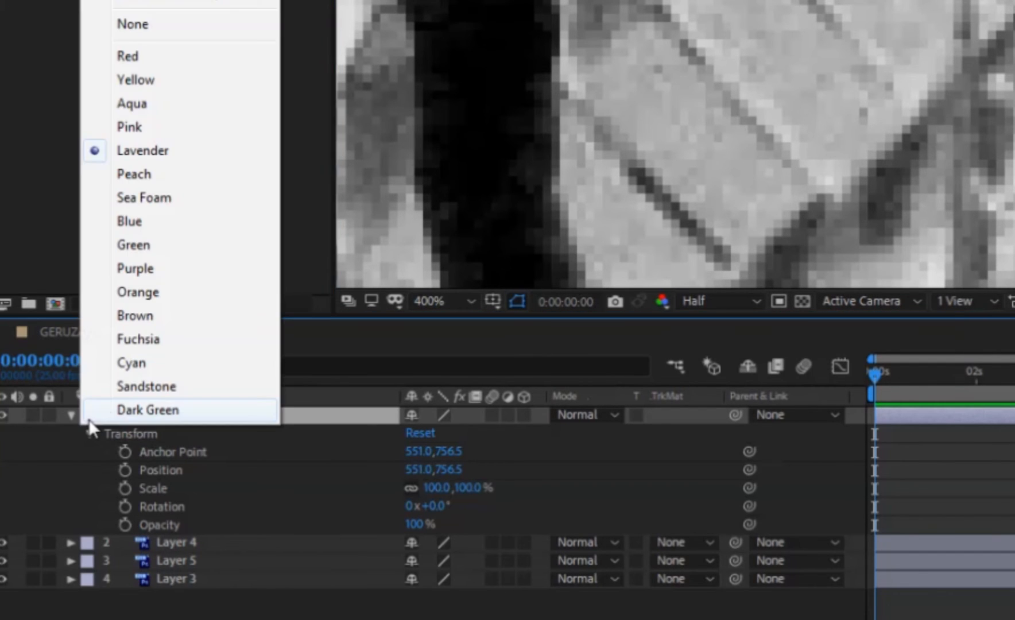
click(153, 340)
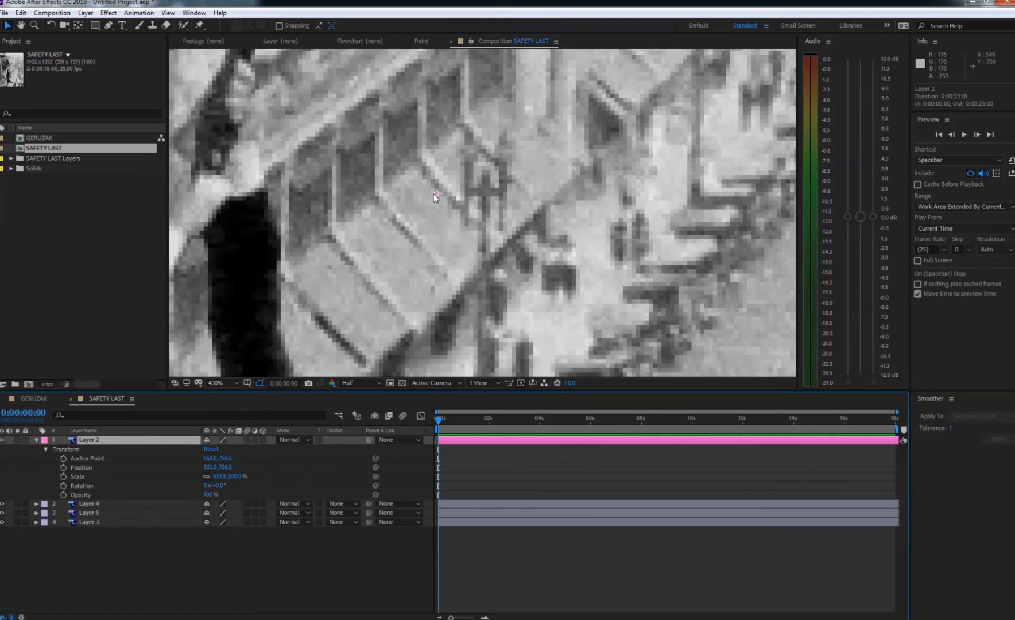
Try horizontal anchor point values of 569.0 and 612.0 for Layer 2, undoing each change.
mouse_move(209, 458)
mouse_down()
mouse_move(152, 458)
mouse_move(219, 457)
mouse_up()
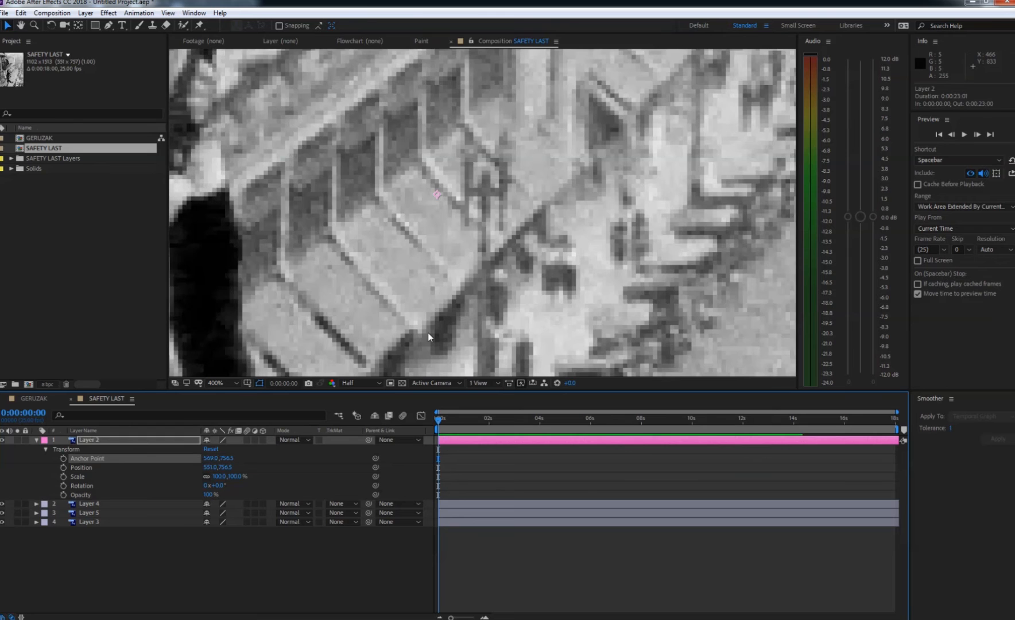
key(ctrl+z)
scroll(428, 337, down, 6)
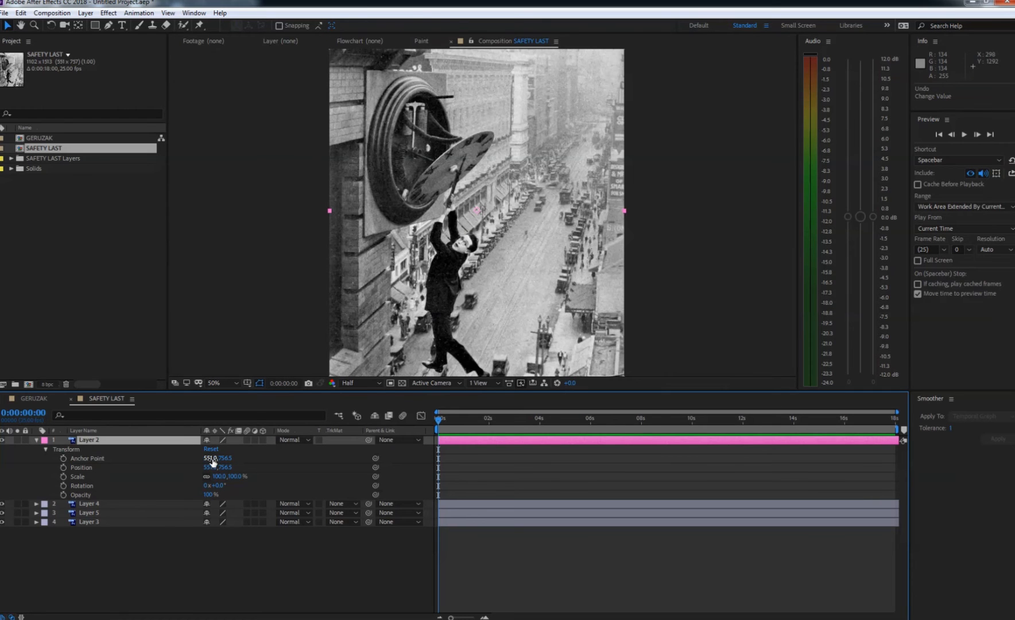
drag(209, 464, 242, 461)
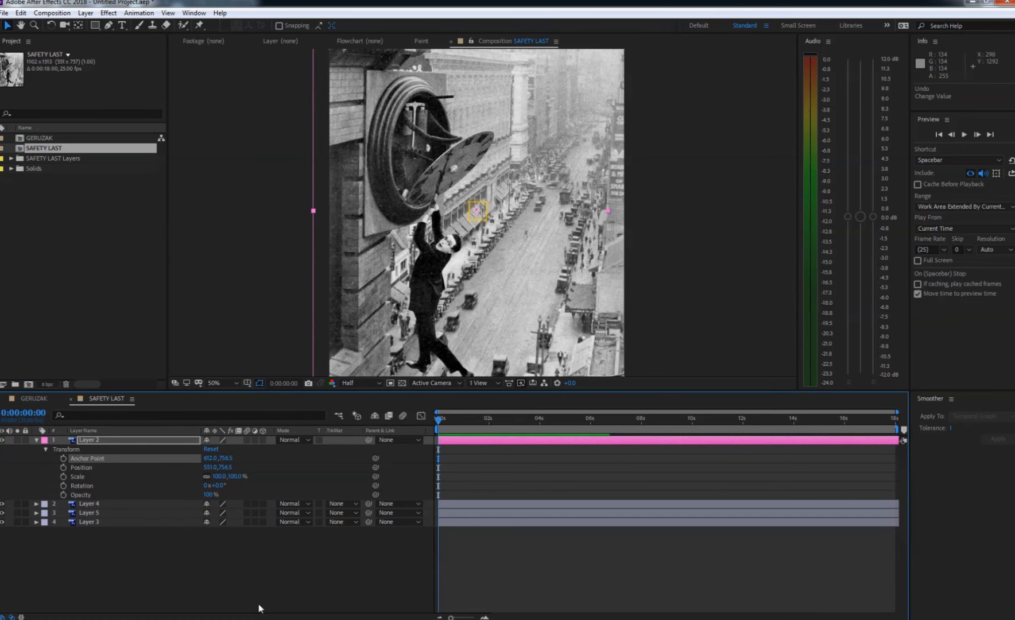
key(ctrl+z)
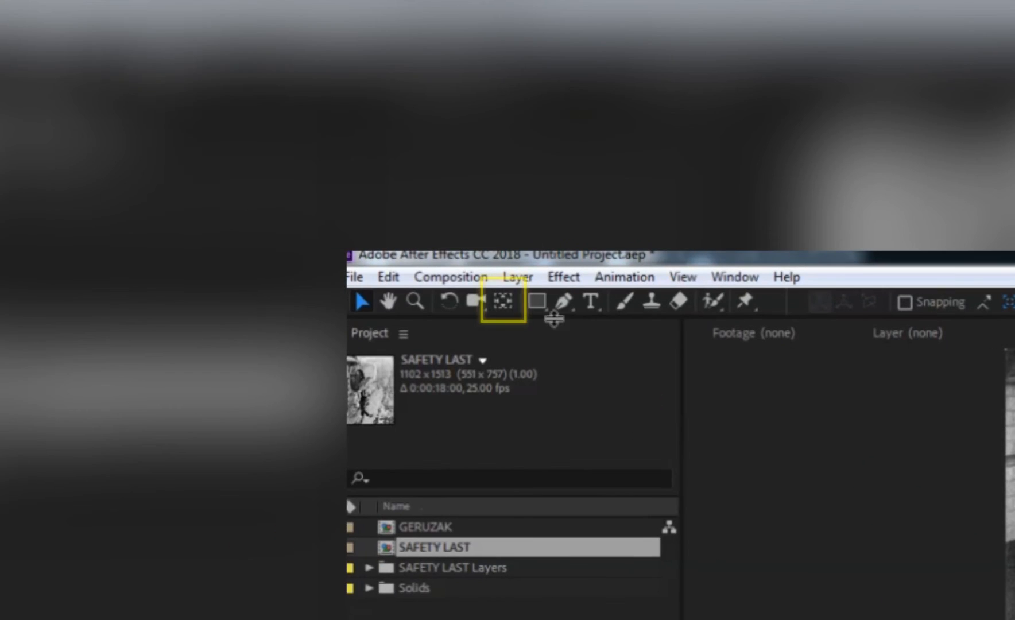
Move Layer 2's anchor point to the base of the clock hand with the Pan Behind tool, and rotate the layer to -18.4°.
click(501, 301)
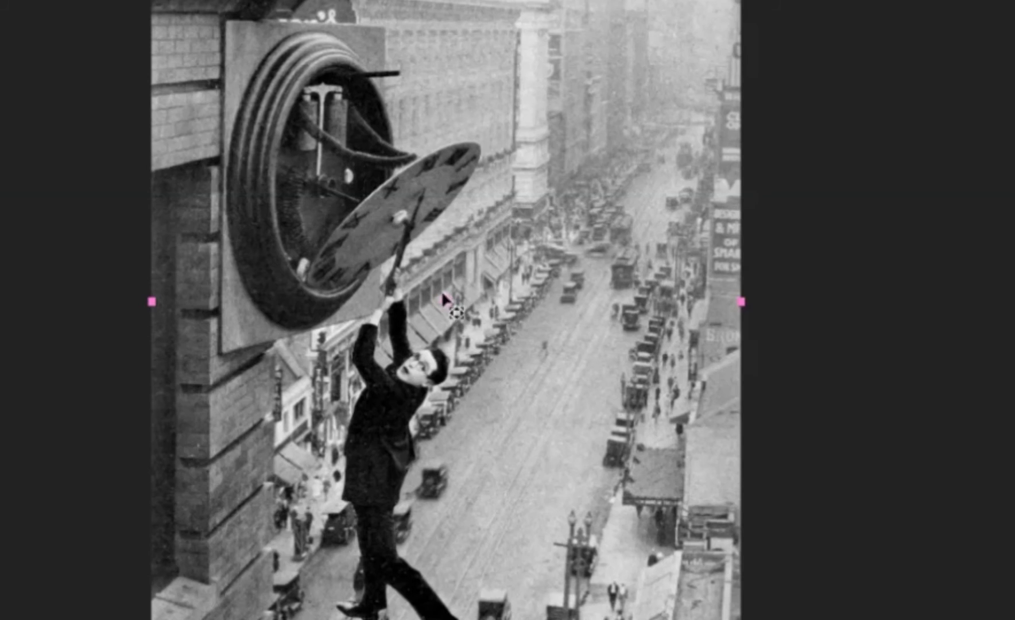
drag(478, 212, 457, 171)
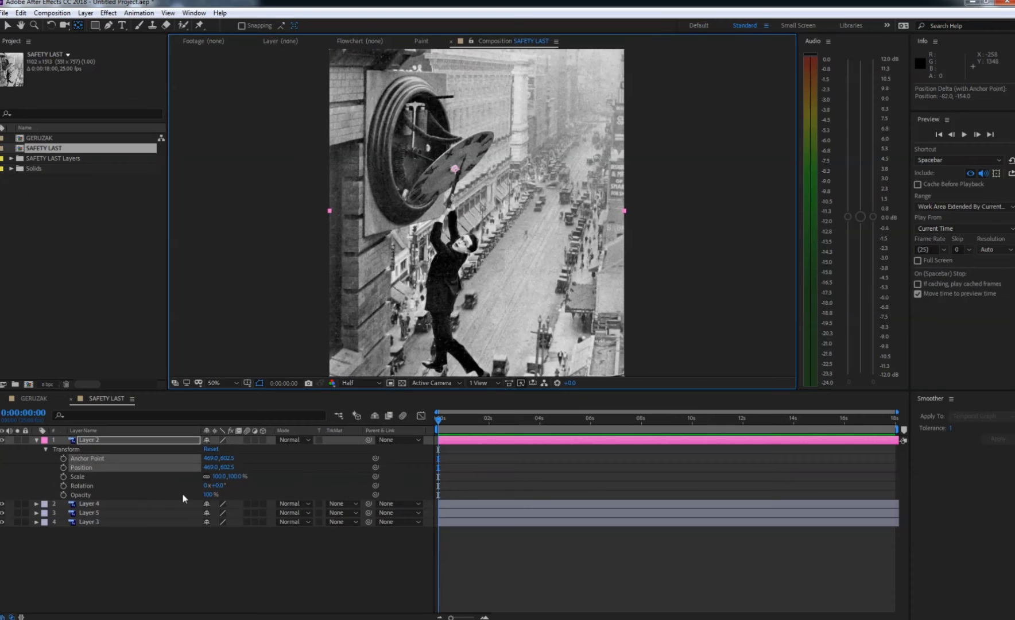
click(217, 485)
text(-40)
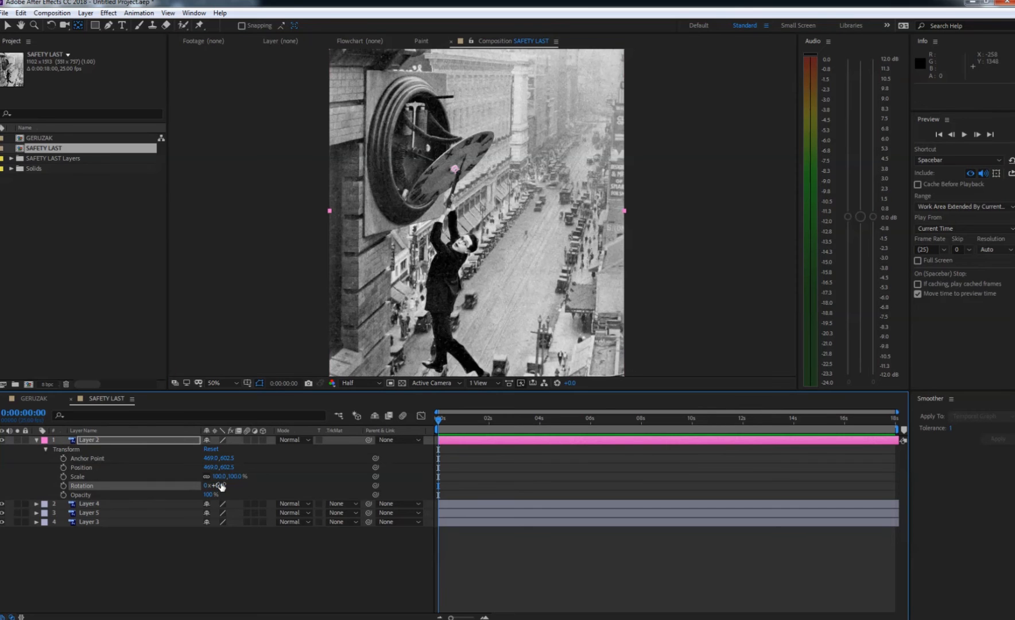
key(Return)
drag(198, 486, 175, 482)
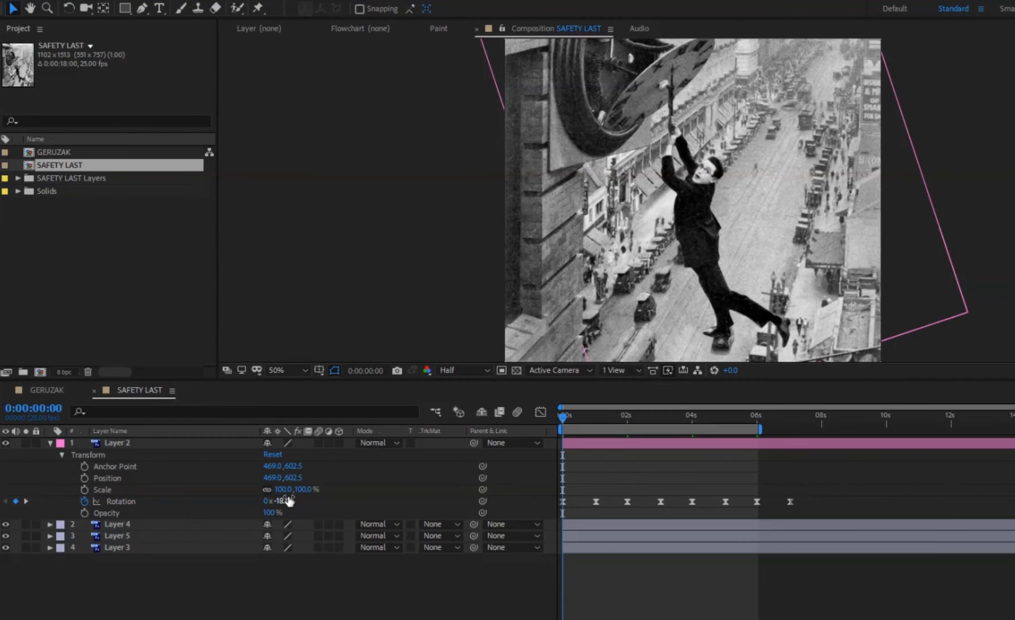
drag(288, 501, 264, 497)
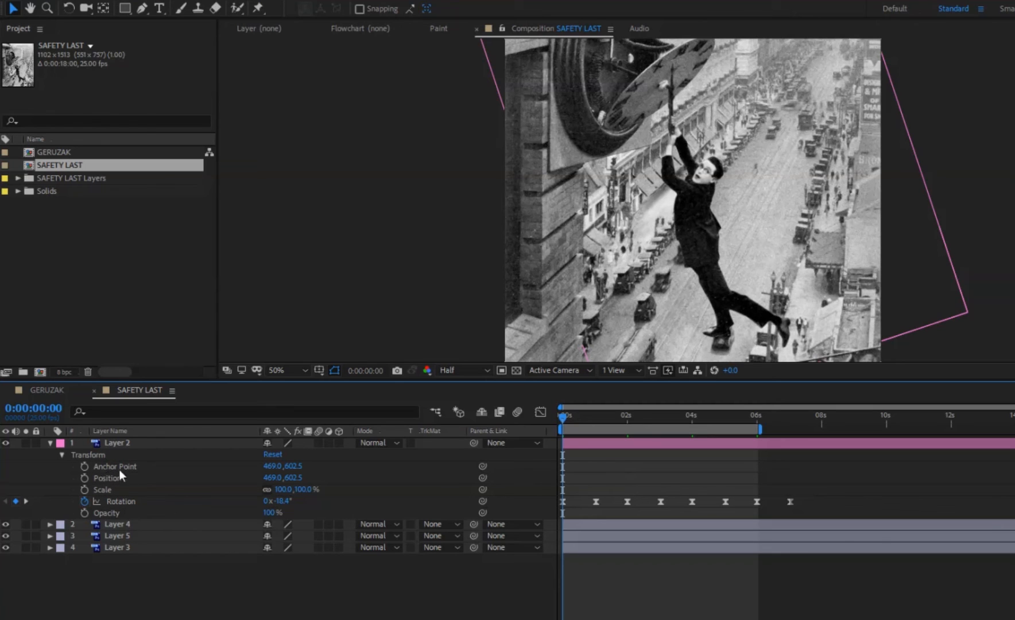
Set Layer 2's position to 461.0, 673.5 and its scale to 120%.
drag(277, 480, 443, 436)
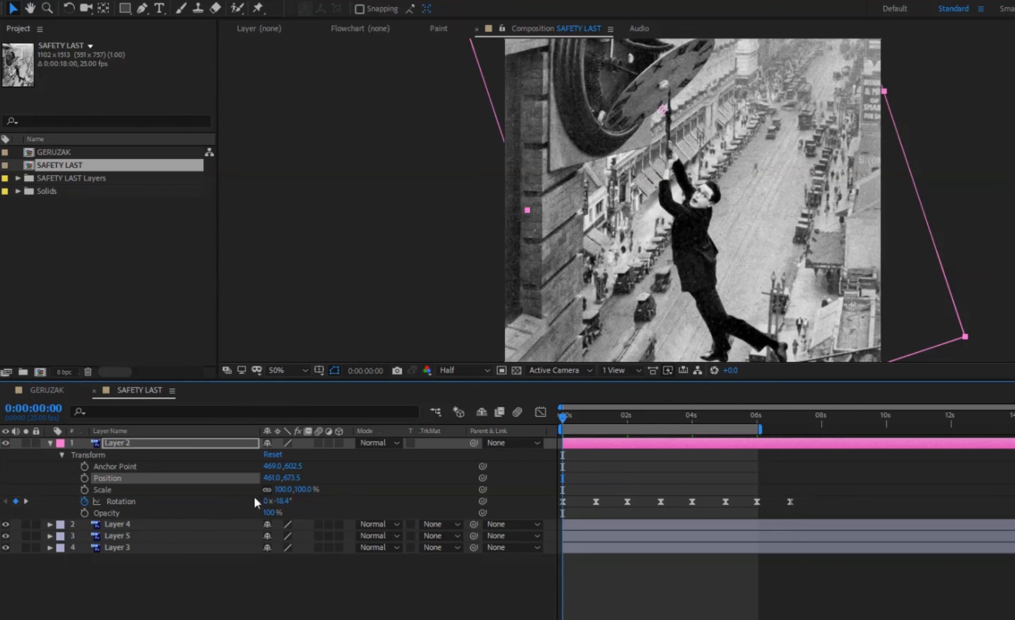
drag(283, 490, 322, 522)
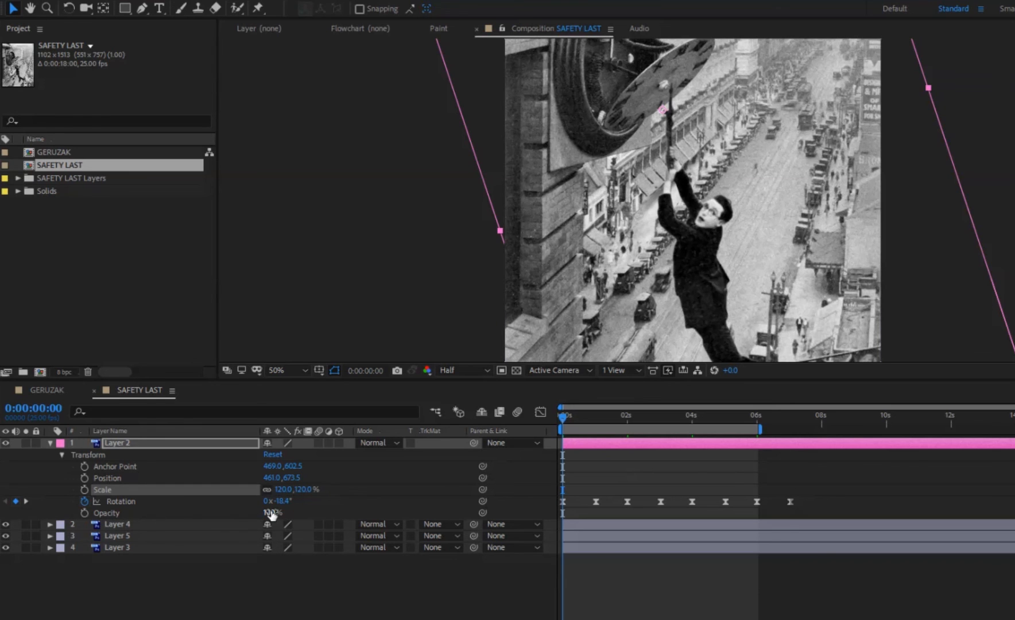
Try lowering Layer 2's opacity to 51%.
drag(271, 512, 186, 526)
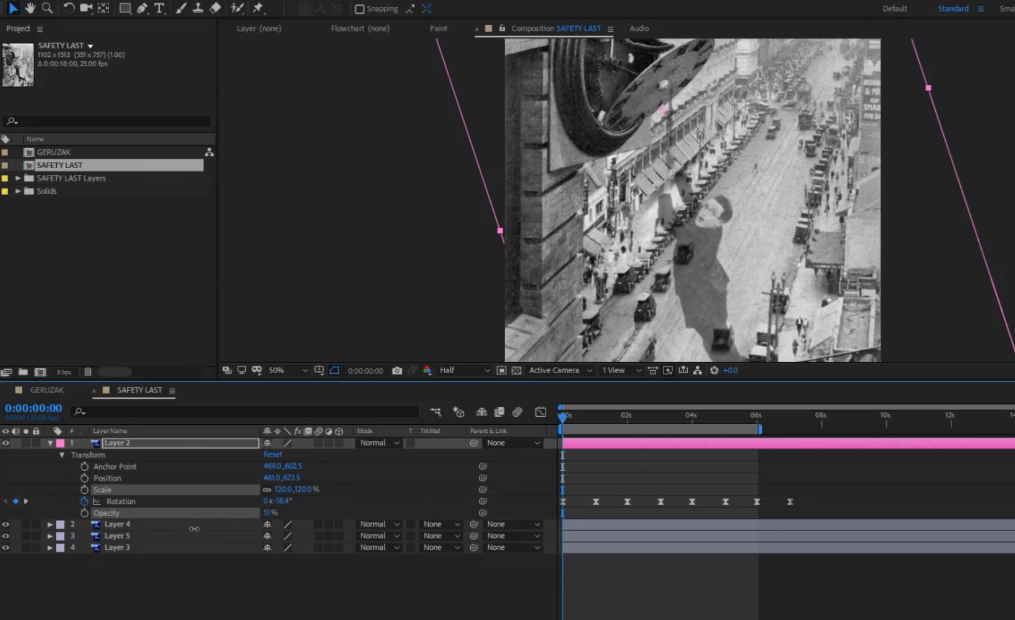
key(space)
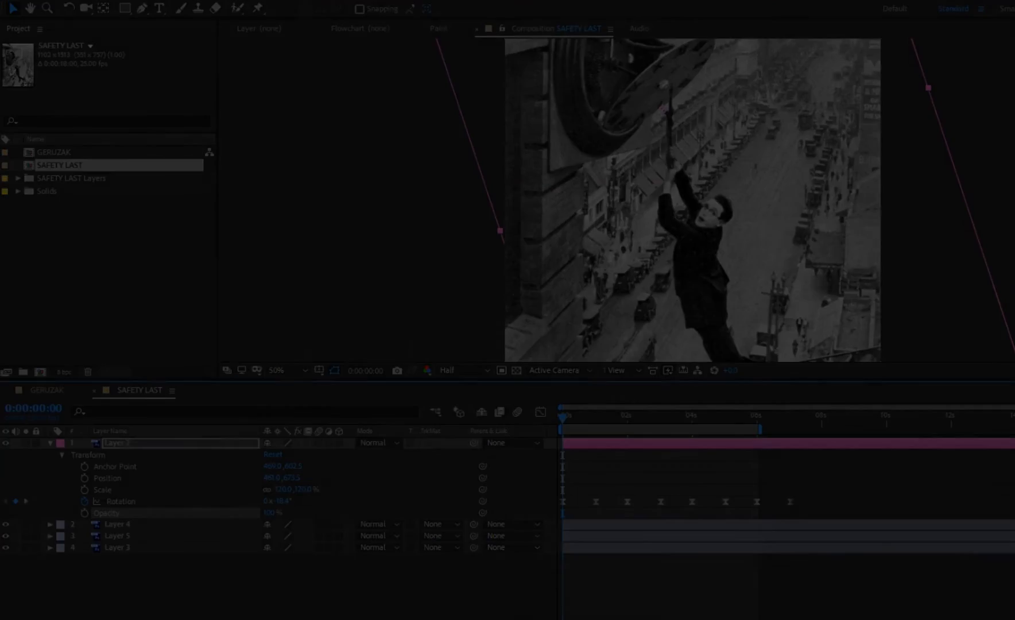